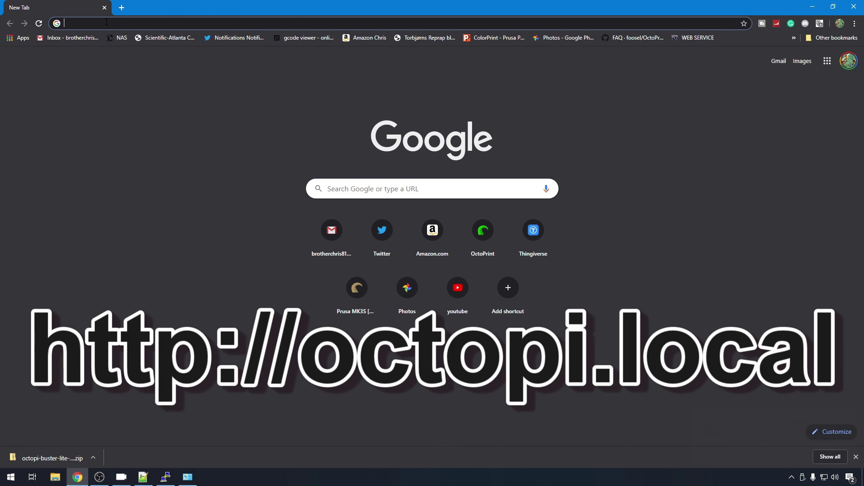
pyautogui.write('http://octopi.local')
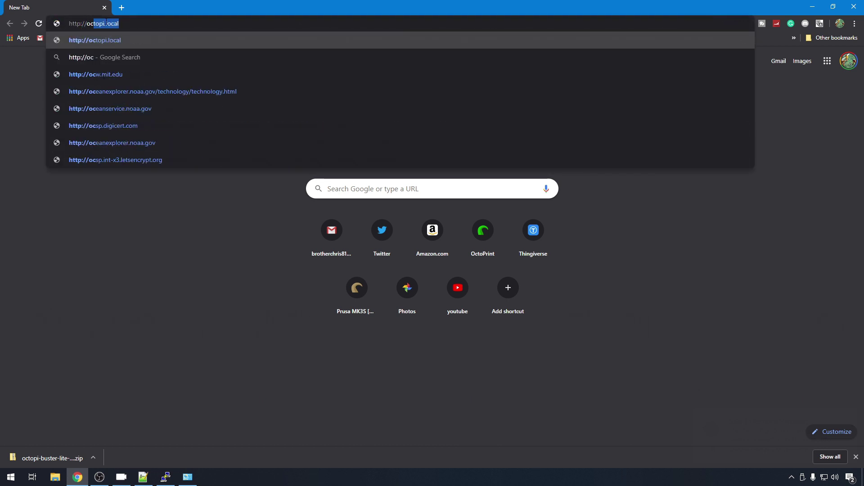
pyautogui.press('Right')
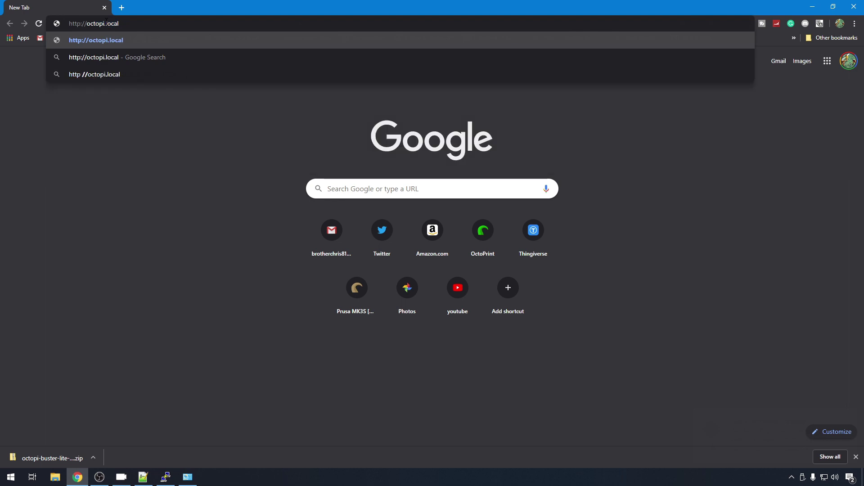
pyautogui.press('Return')
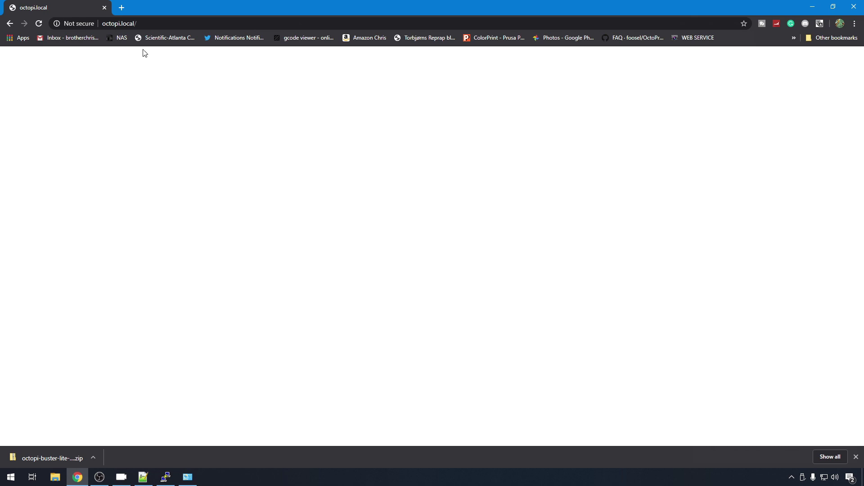
# Search for "bonjour windows" in a new tab and download Bonjour Print Services for Windows v2.0.2 from Apple Support.
pyautogui.click(122, 8)
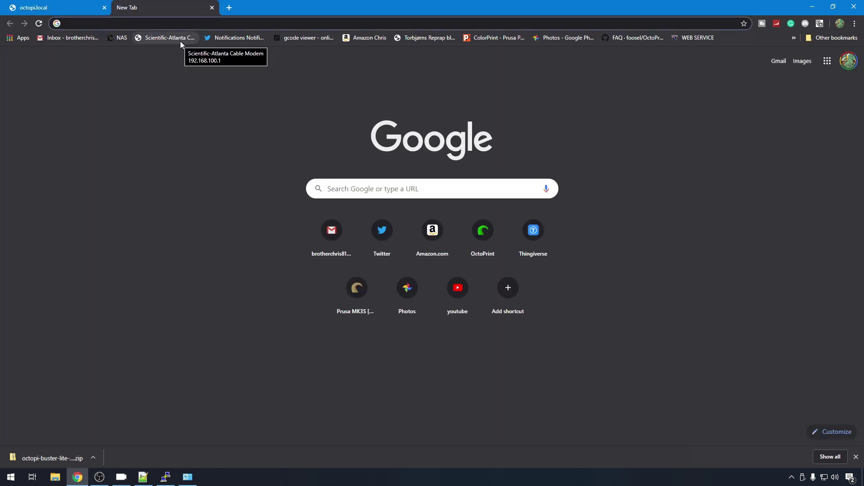
pyautogui.write('bon')
pyautogui.press('Down')
pyautogui.press('Down')
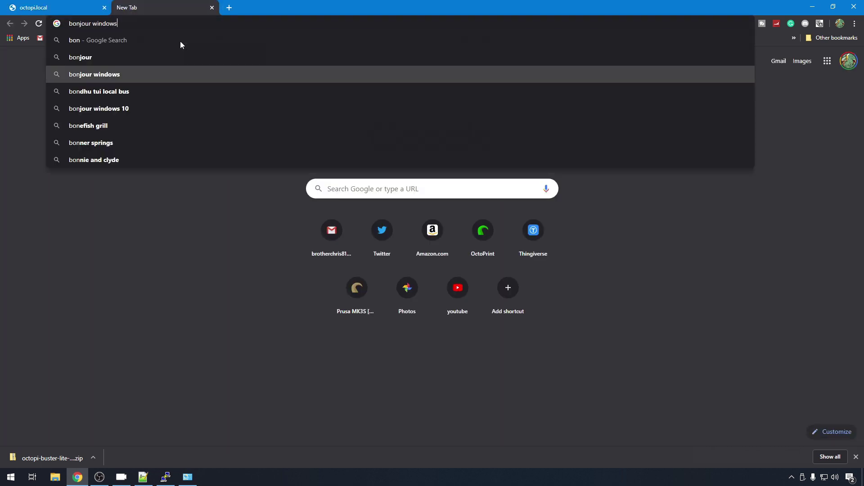
pyautogui.press('Return')
pyautogui.click(243, 130)
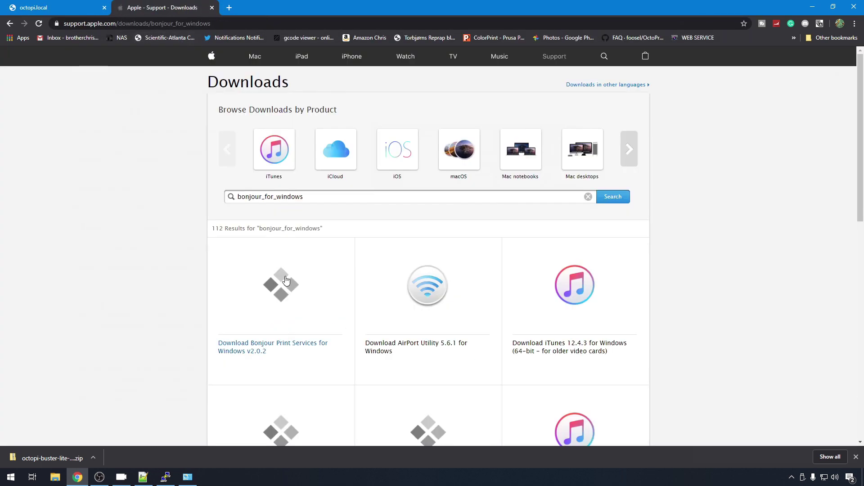
pyautogui.click(248, 312)
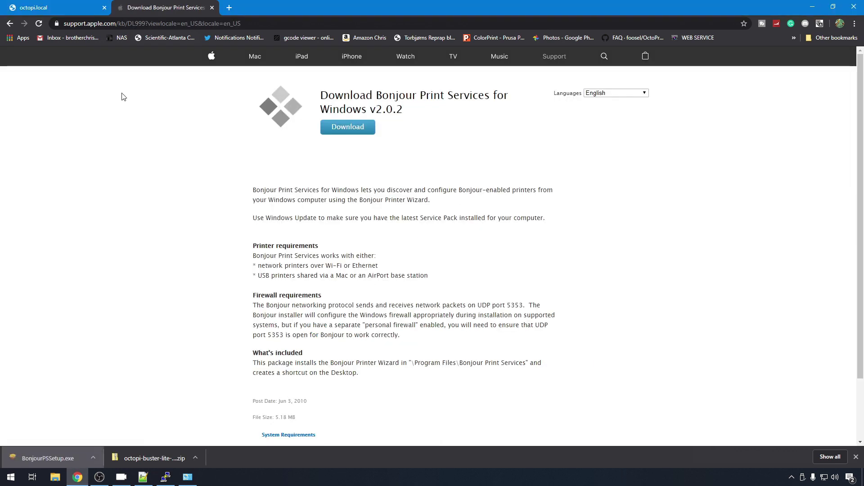
pyautogui.click(854, 8)
pyautogui.click(78, 477)
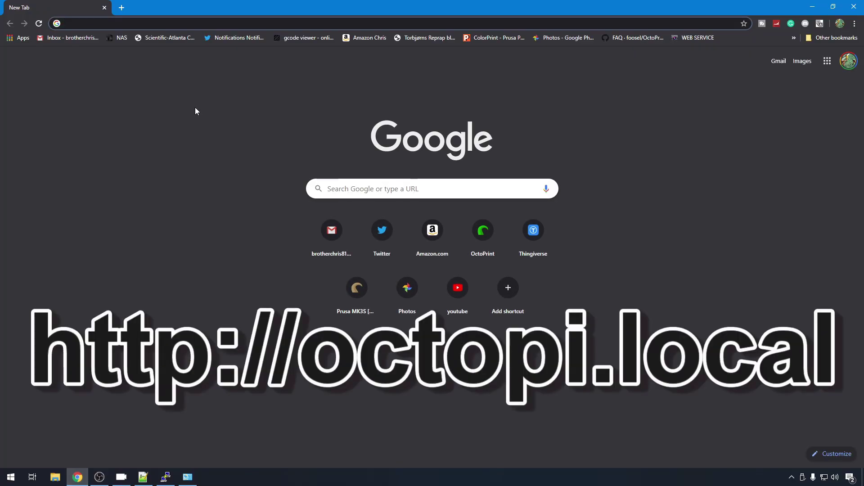
pyautogui.write('htt')
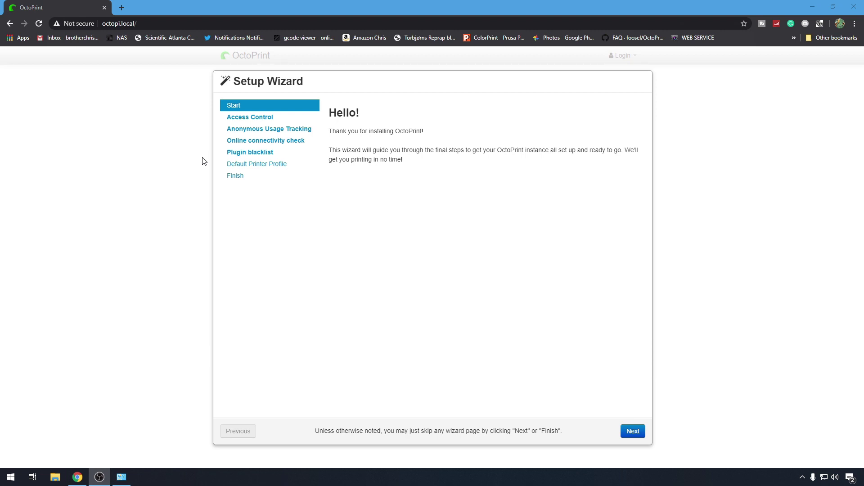
# Look up the octopi client's IP address on the router page at 192.168.1.1 in a new tab, and close that tab.
pyautogui.hotkey('ctrl', 't')
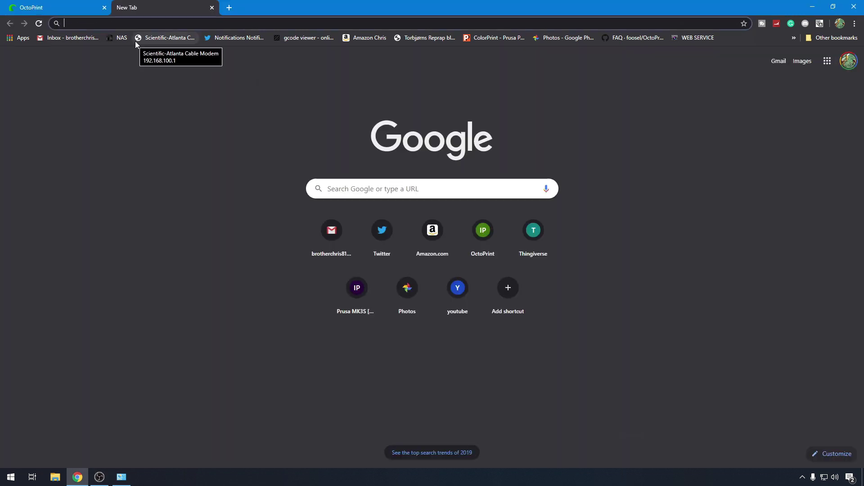
pyautogui.write('192.168.')
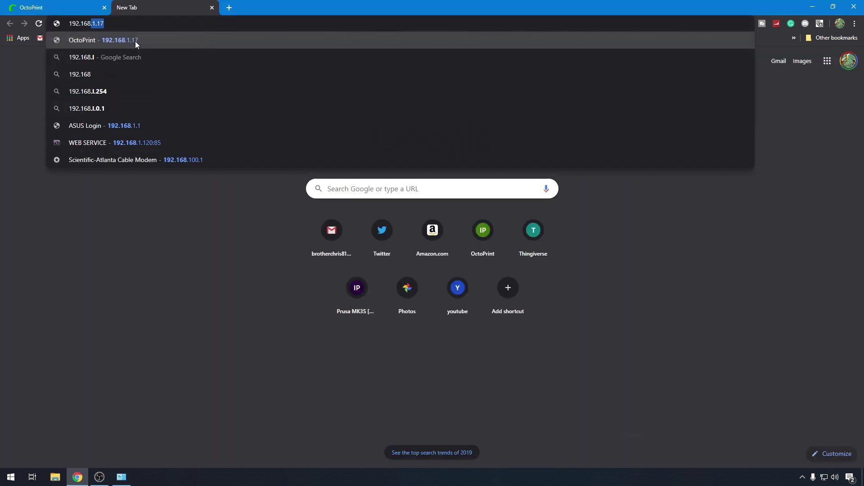
pyautogui.write('1.1')
pyautogui.press('Return')
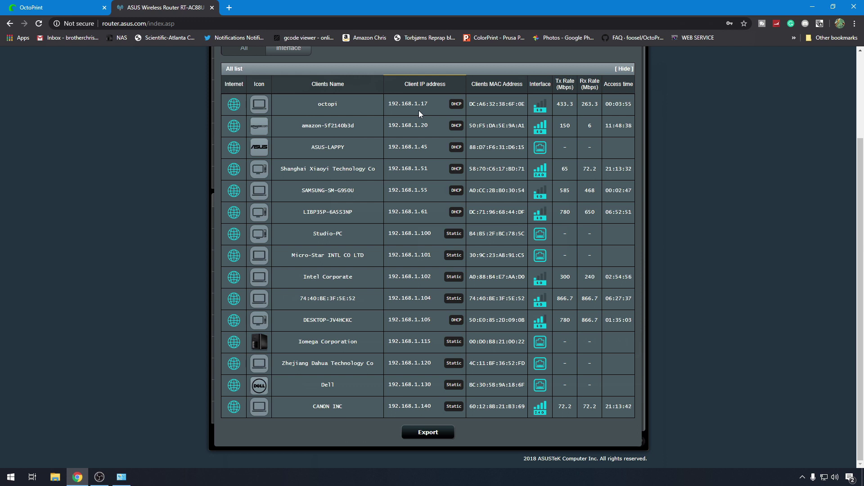
pyautogui.click(212, 7)
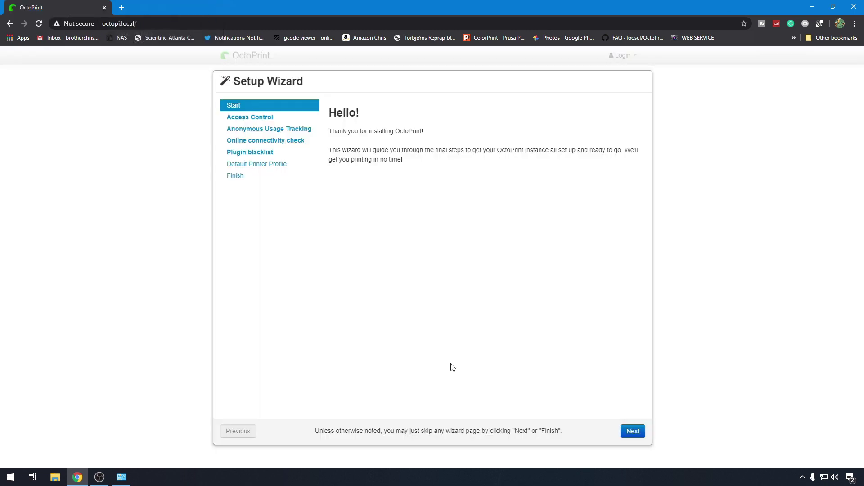
# Create the administrator account in the setup wizard with a username, password and password confirmation, keeping access control enabled.
pyautogui.click(632, 432)
pyautogui.click(432, 282)
pyautogui.write('chris')
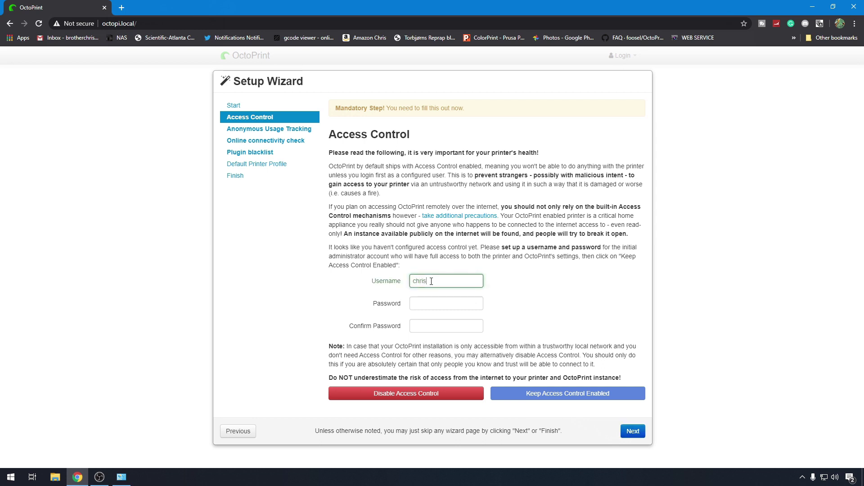
pyautogui.press('Tab')
pyautogui.write('••••••')
pyautogui.press('Tab')
pyautogui.write('••••••')
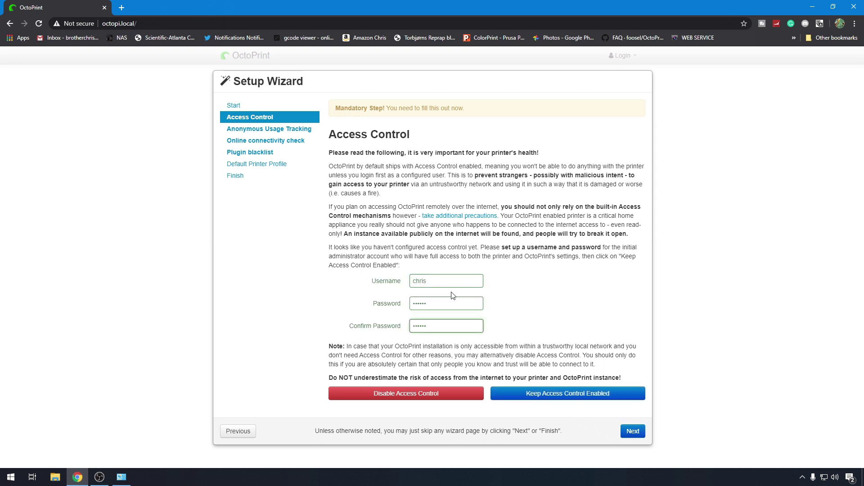
pyautogui.click(553, 395)
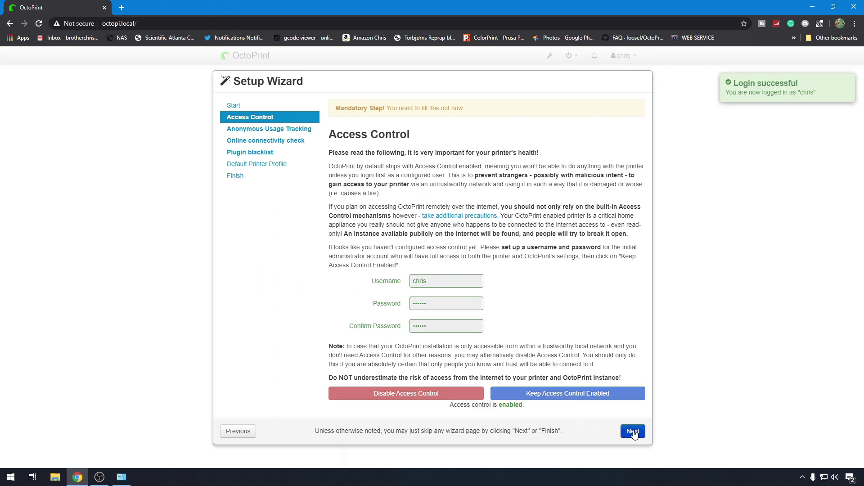
# Enable anonymous usage tracking in the setup wizard and continue to the online connectivity check.
pyautogui.click(633, 433)
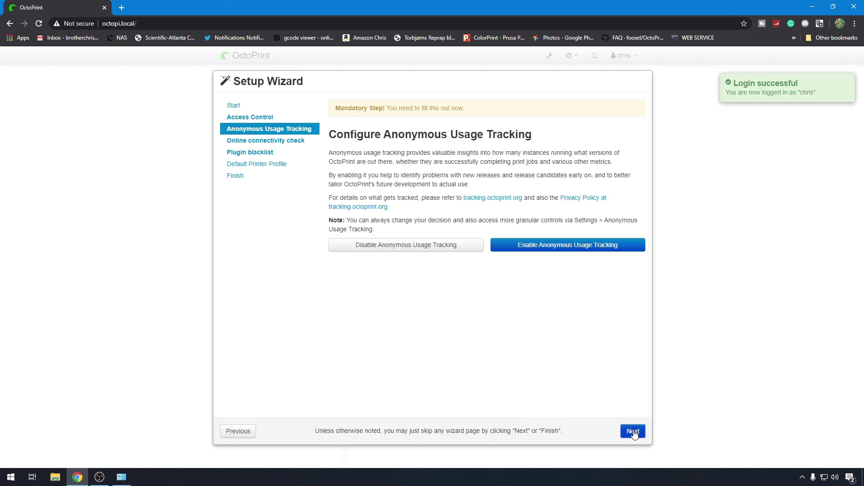
pyautogui.click(536, 251)
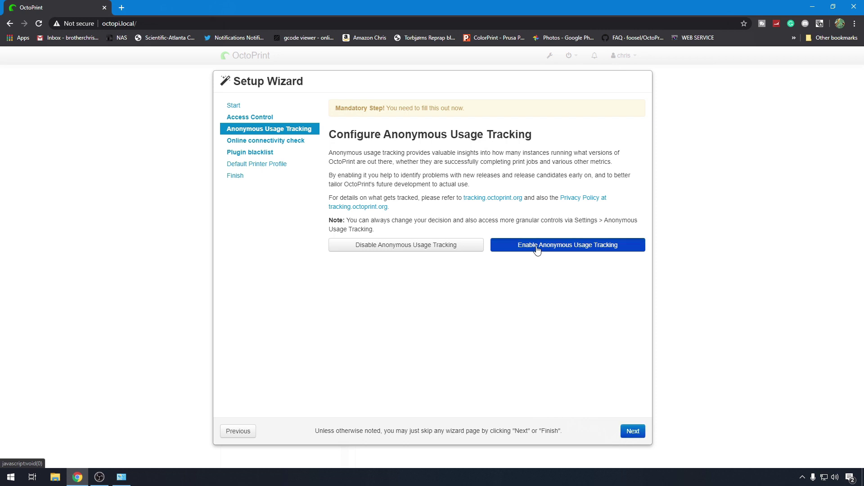
pyautogui.click(635, 431)
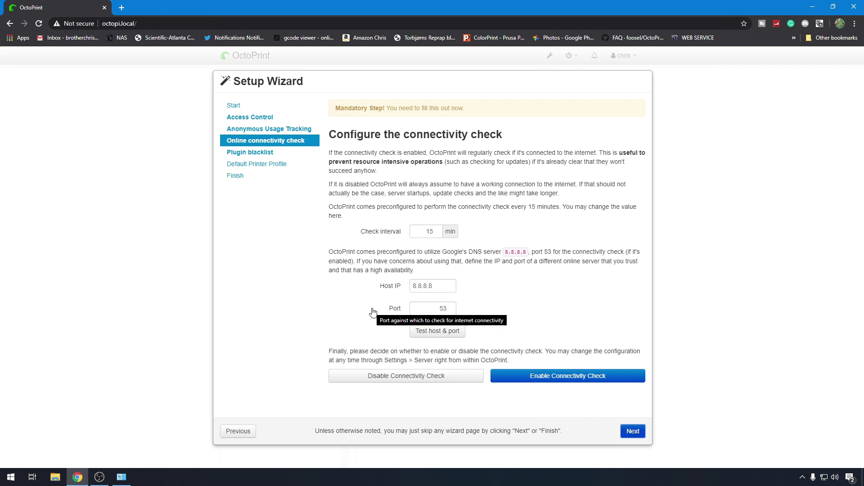
# Enable the connectivity check with its preset host and interval, and enable plugin blacklist processing.
pyautogui.click(582, 376)
pyautogui.click(633, 431)
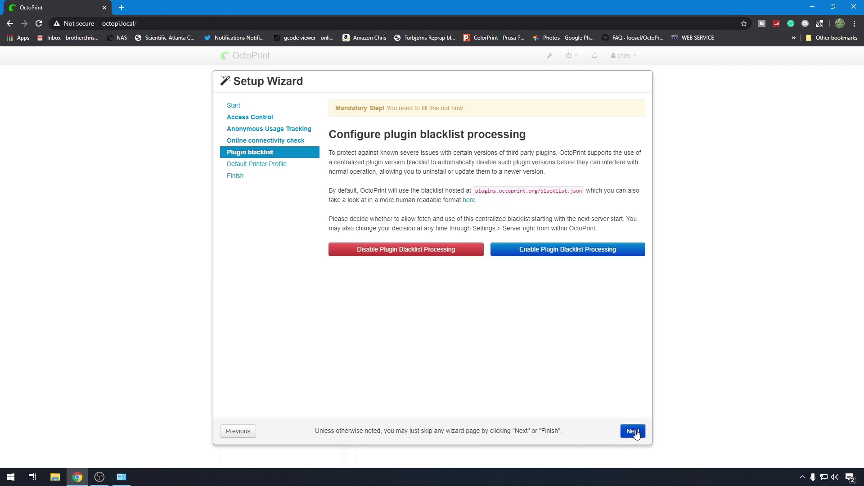
pyautogui.click(532, 253)
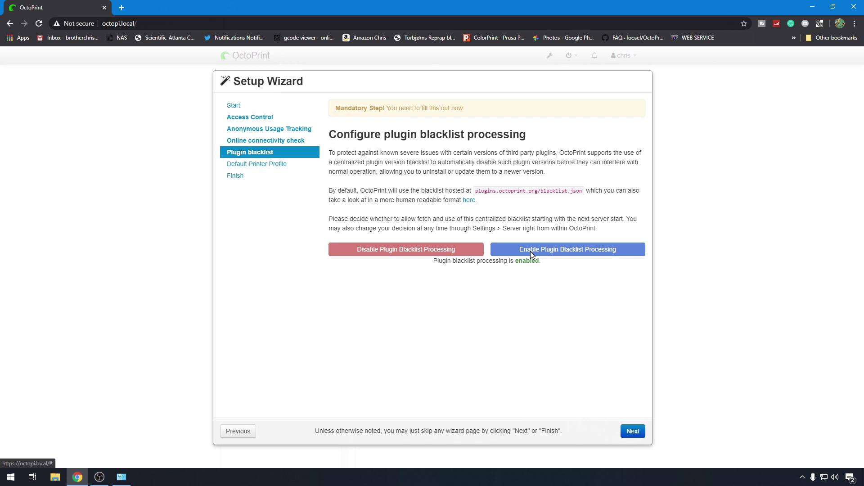
pyautogui.click(633, 432)
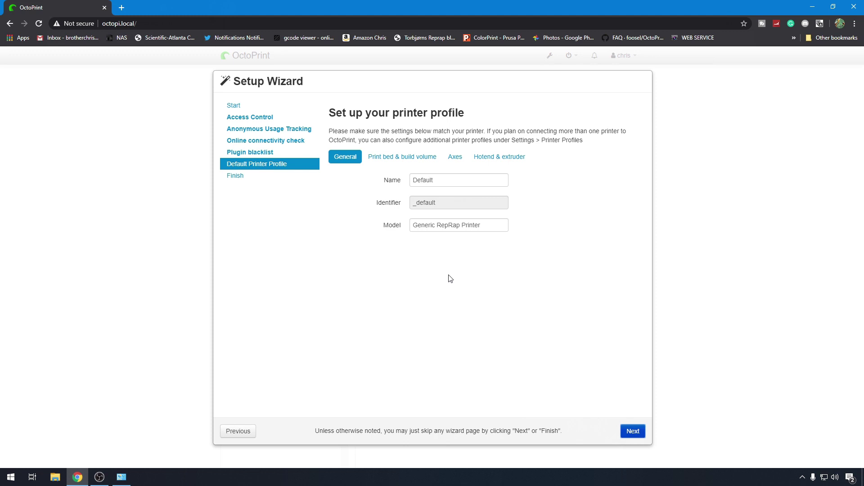
# Review the default printer profile's build volume, axes and hotend settings without changing them, and finish the setup wizard.
pyautogui.click(402, 159)
pyautogui.click(455, 158)
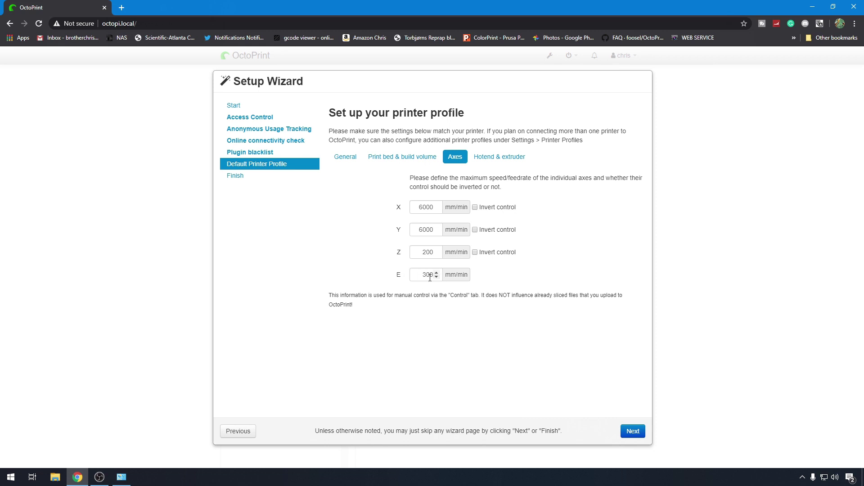
pyautogui.click(499, 157)
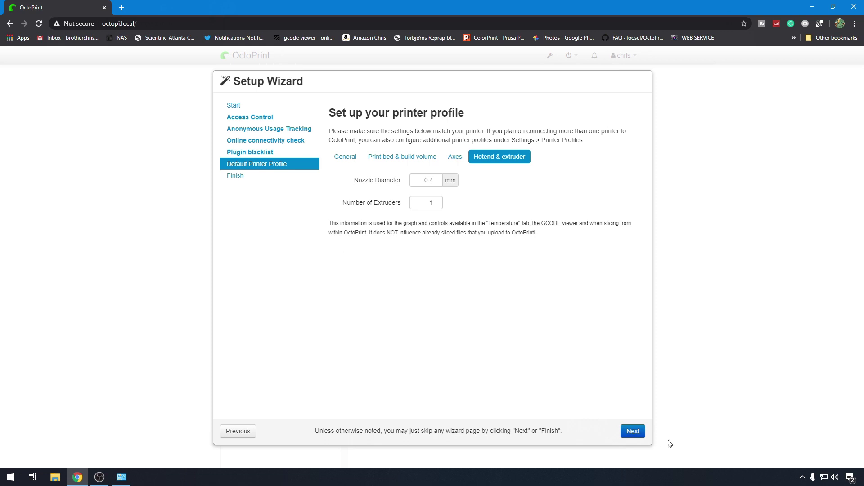
pyautogui.click(643, 434)
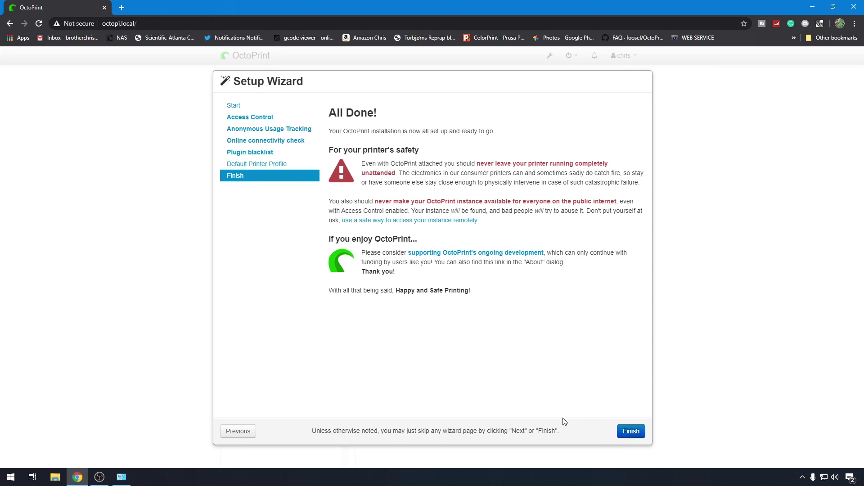
pyautogui.click(629, 433)
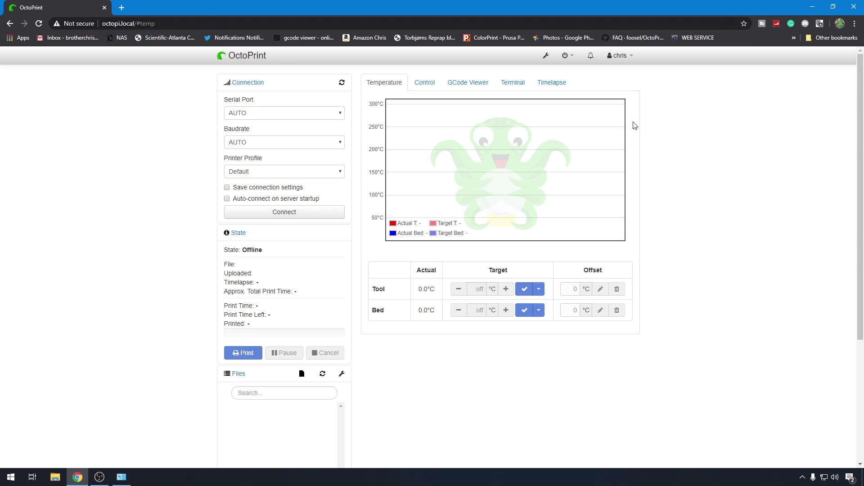
# Shut down the OctoPrint system and confirm the shutdown.
pyautogui.click(567, 56)
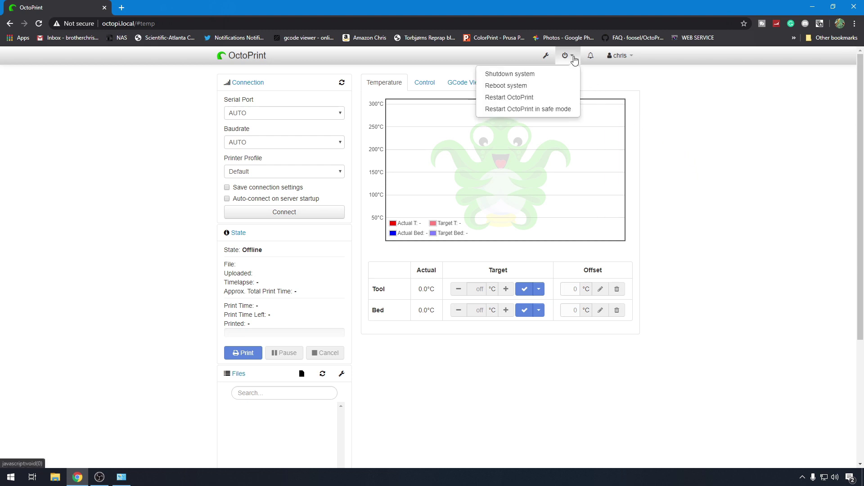
pyautogui.click(529, 77)
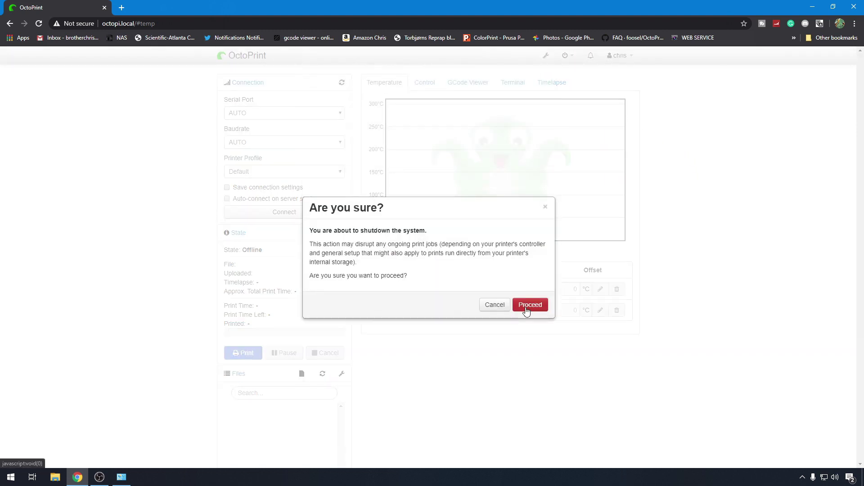
pyautogui.click(530, 305)
# Bring up the stopwatch window and start a continuous ping with "ping 192.168.1.17 -t" in Command Prompt.
pyautogui.hotkey('alt', 'Tab')
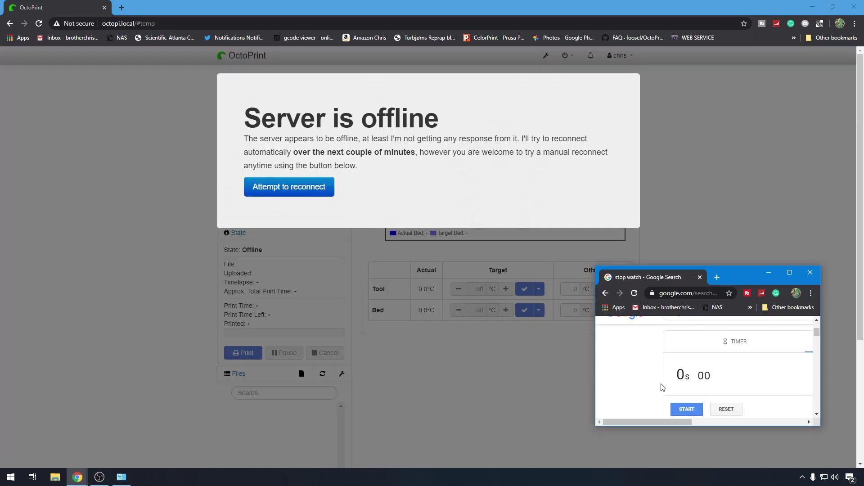
pyautogui.click(11, 477)
pyautogui.write('cmd')
pyautogui.press('Return')
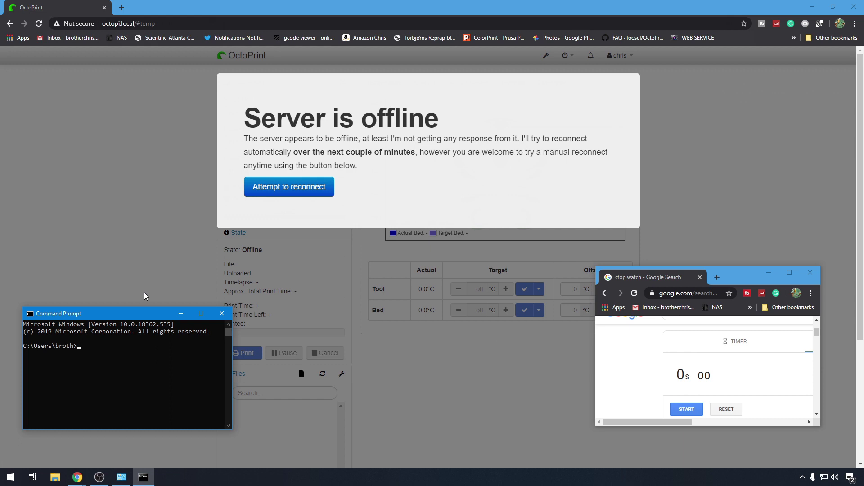
pyautogui.write('ping 192.168.1.17 -t')
pyautogui.press('Return')
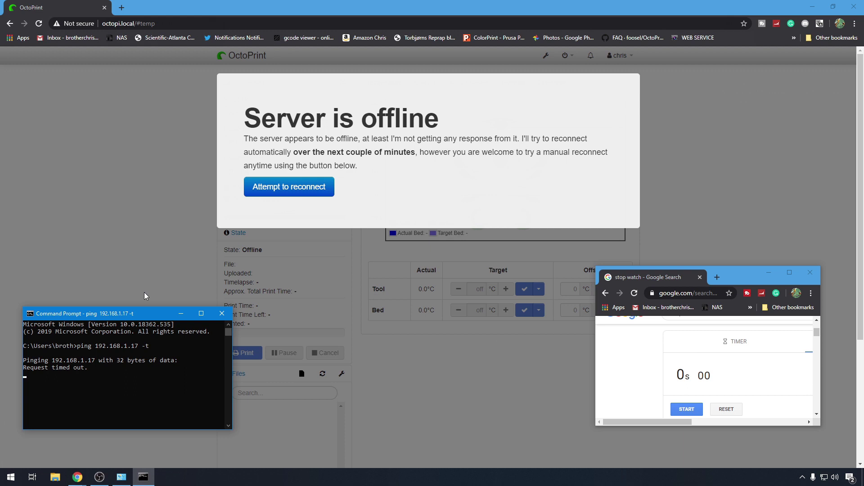
# Reload the octopi.local page and time the Pi's boot with the stopwatch until the OctoPrint interface has loaded.
pyautogui.click(441, 117)
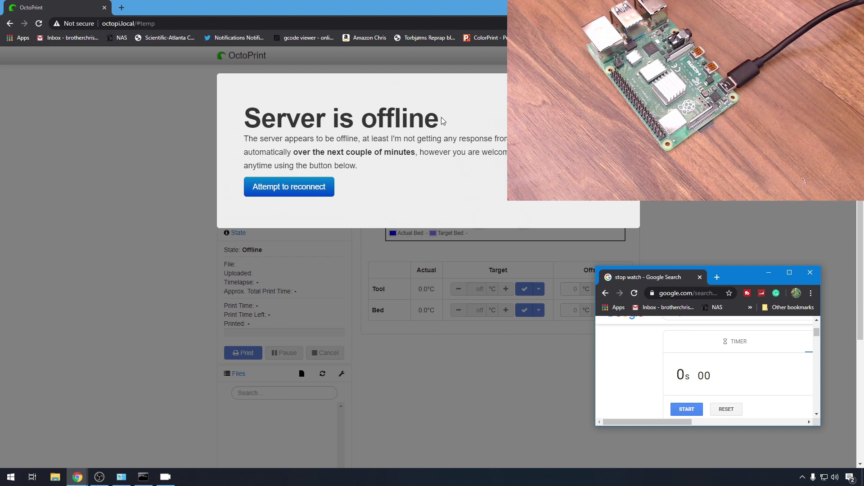
pyautogui.hotkey('alt', 'Tab')
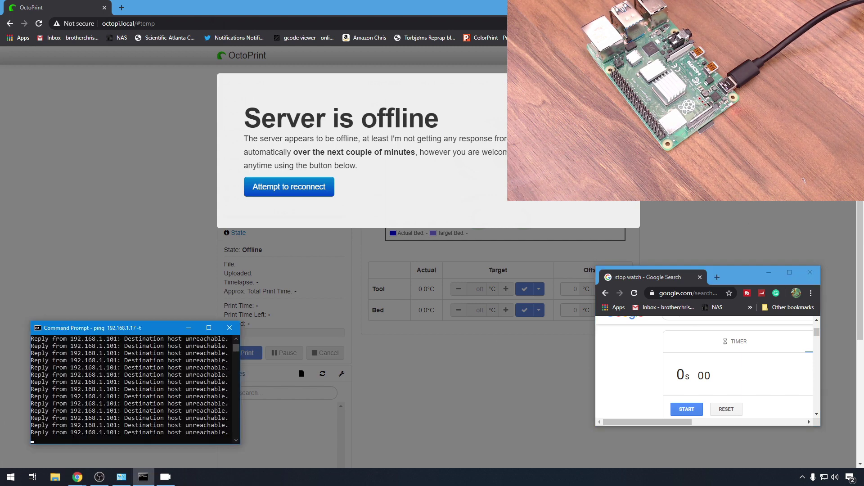
pyautogui.hotkey('alt', 'Tab')
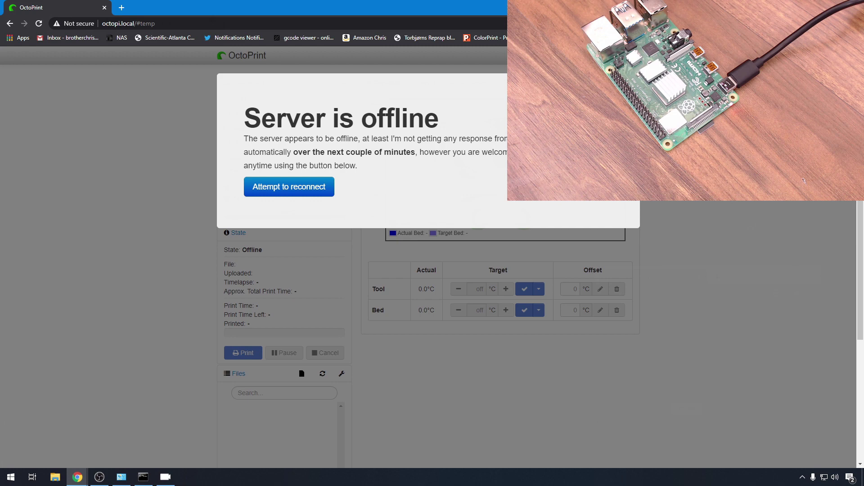
pyautogui.press('F5')
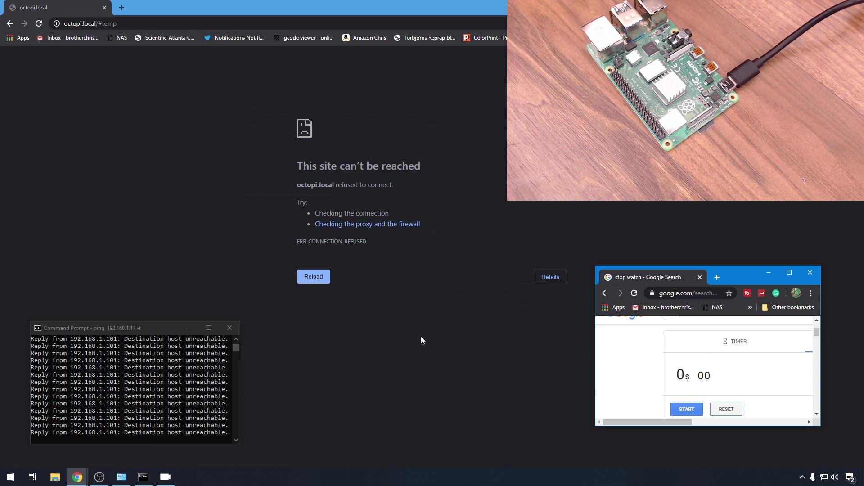
pyautogui.click(688, 409)
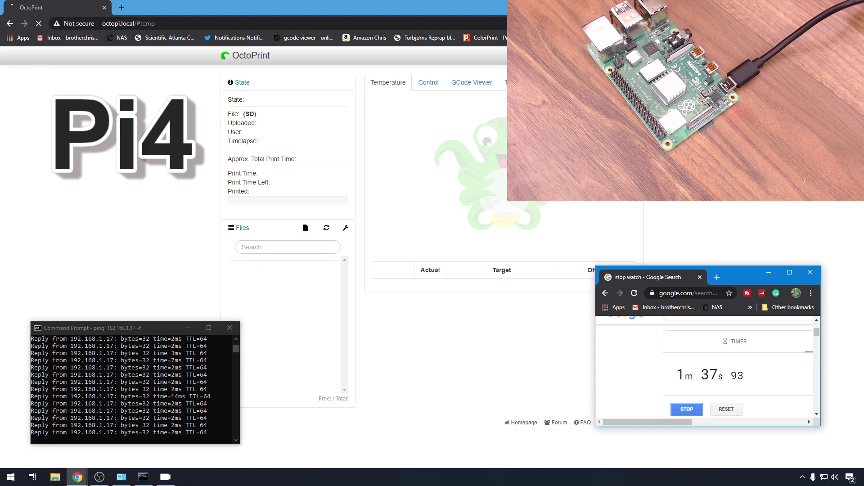
pyautogui.click(686, 409)
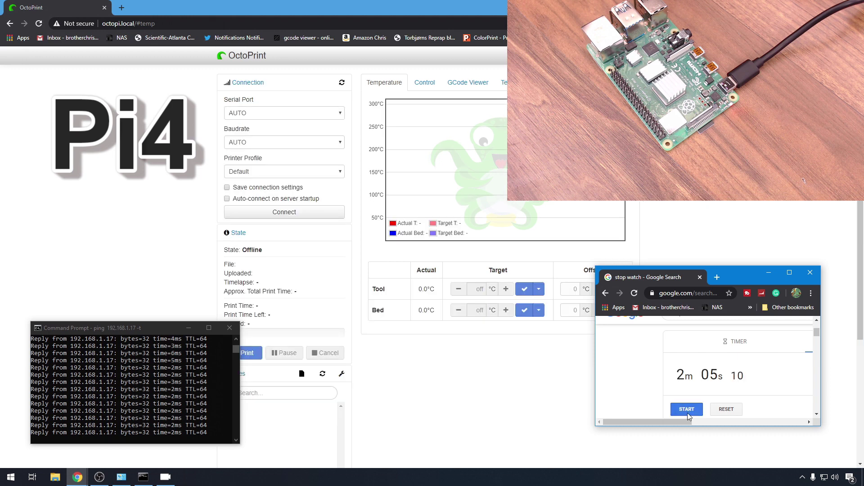